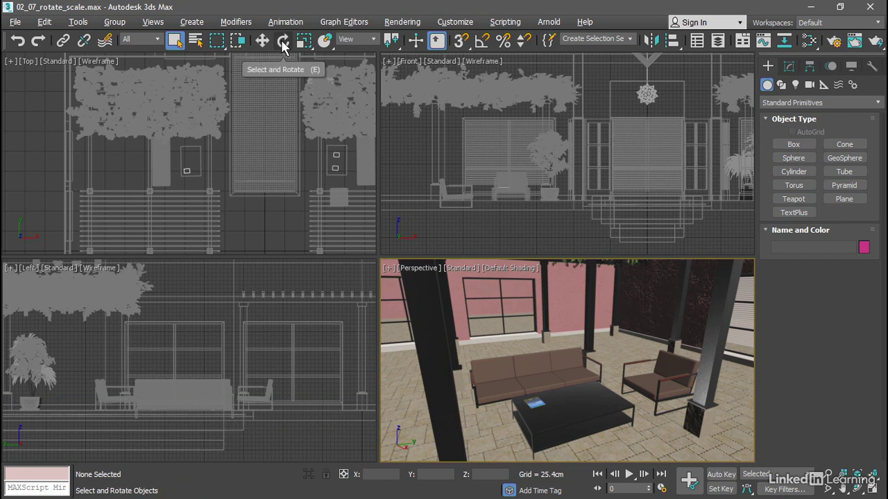
# Activate Select and Rotate and select the armchair beside the coffee table in the Perspective view
pyautogui.click(283, 41)
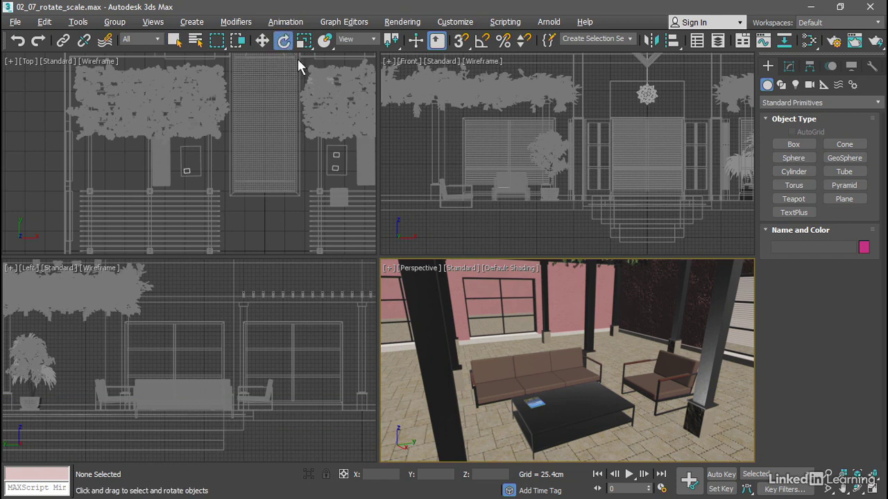
pyautogui.click(670, 365)
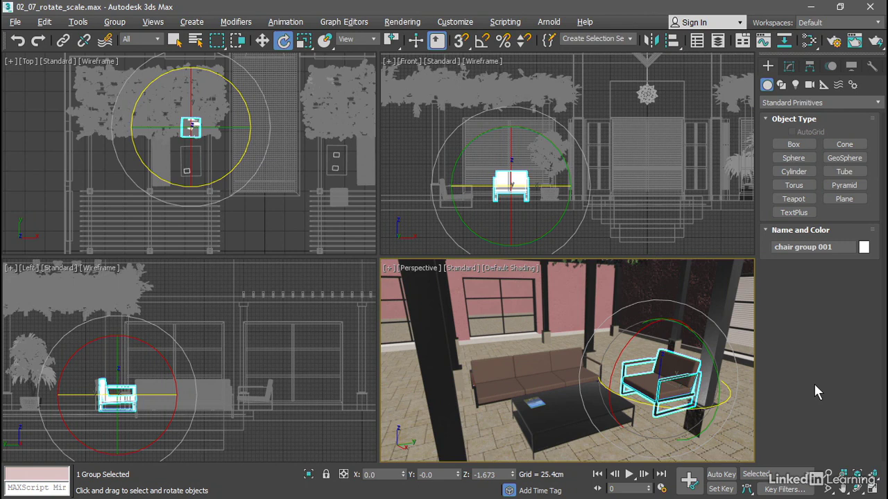
# Try rotating the chair about its X axis, about its Z axis and freely, undoing each rotation
pyautogui.moveTo(628, 343); pyautogui.dragTo(610, 350)
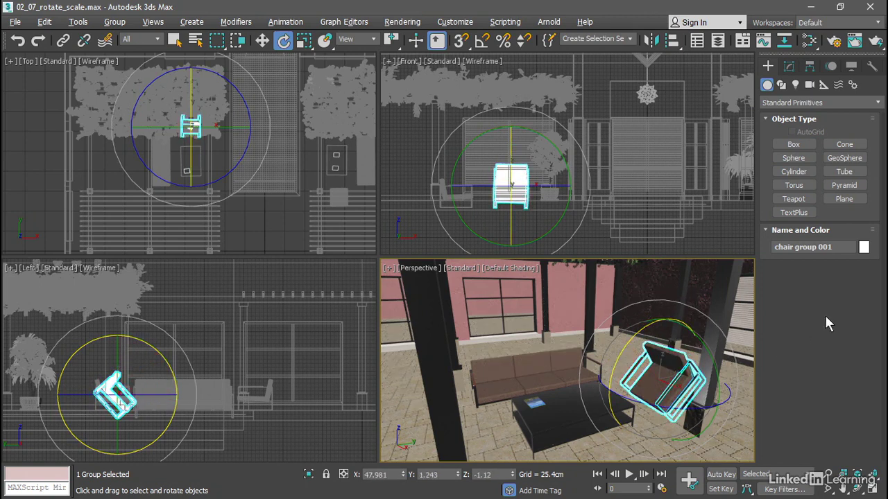
pyautogui.hotkey('ctrl', 'z')
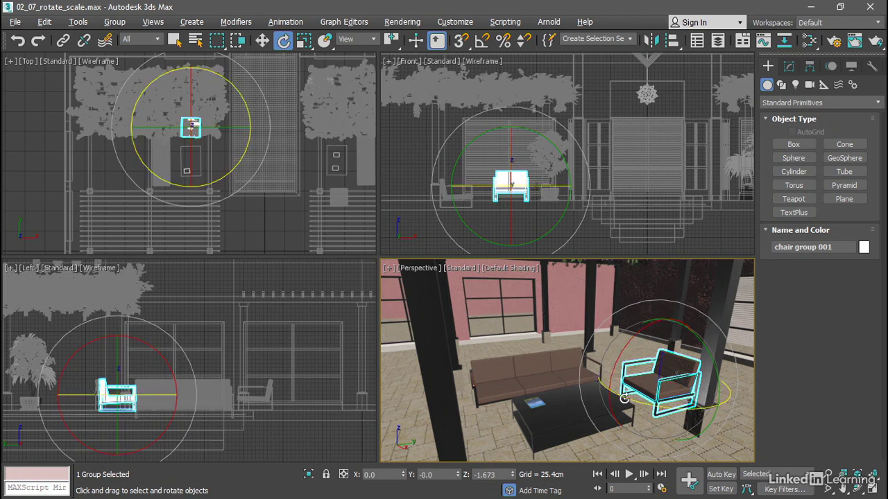
pyautogui.moveTo(633, 402); pyautogui.dragTo(664, 394)
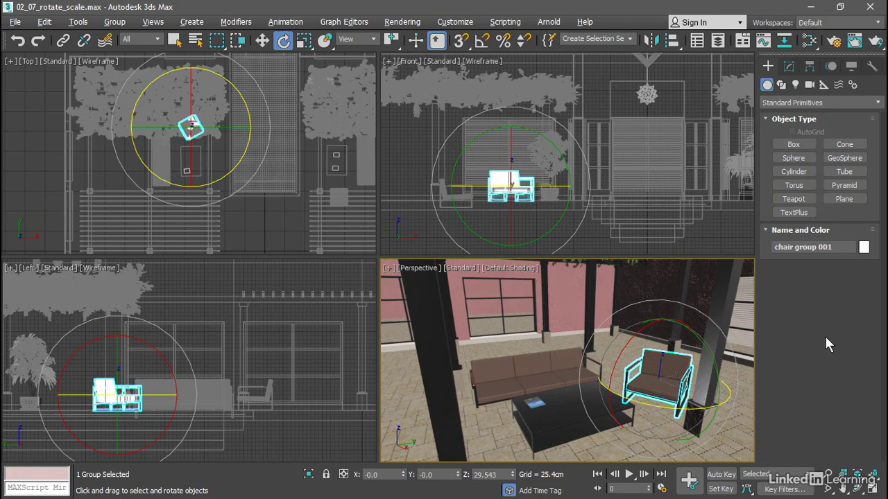
pyautogui.hotkey('ctrl', 'z')
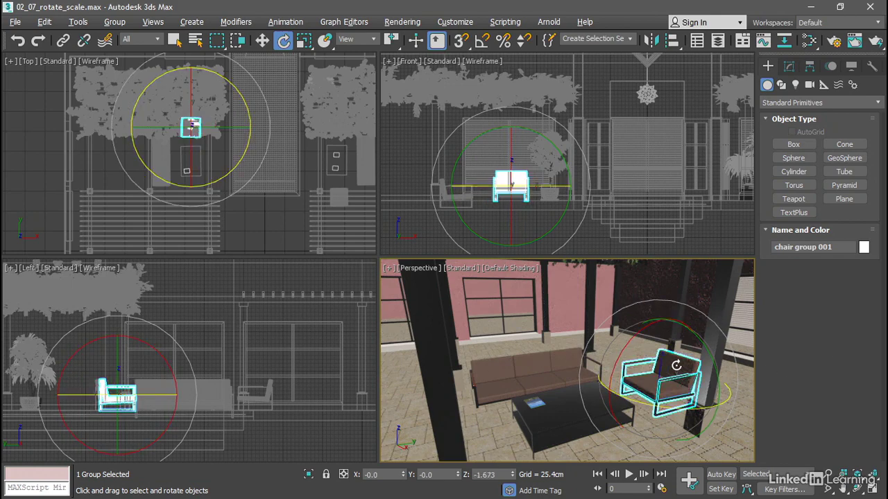
pyautogui.moveTo(676, 366); pyautogui.dragTo(697, 389)
pyautogui.hotkey('ctrl', 'z')
# Rotate the chair in the Top view to a Z rotation of about 23 degrees
pyautogui.moveTo(267, 109); pyautogui.dragTo(268, 71)
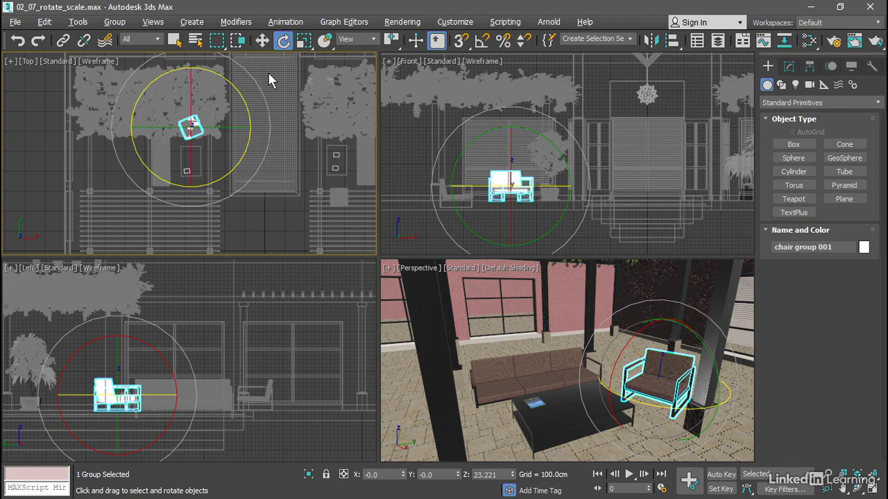
# Scale the chair uniformly to about 79%, then stretch it non-uniformly to about 179% in Y and 97% in Z
pyautogui.click(304, 41)
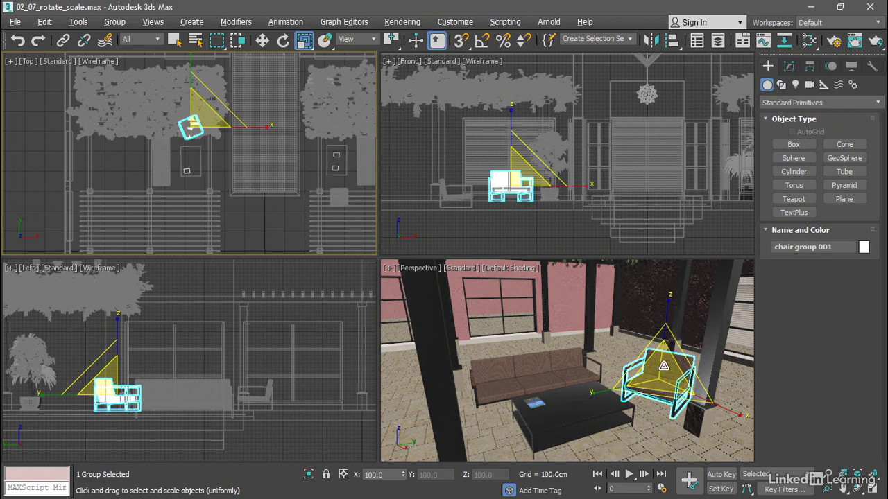
pyautogui.moveTo(662, 367); pyautogui.dragTo(658, 389)
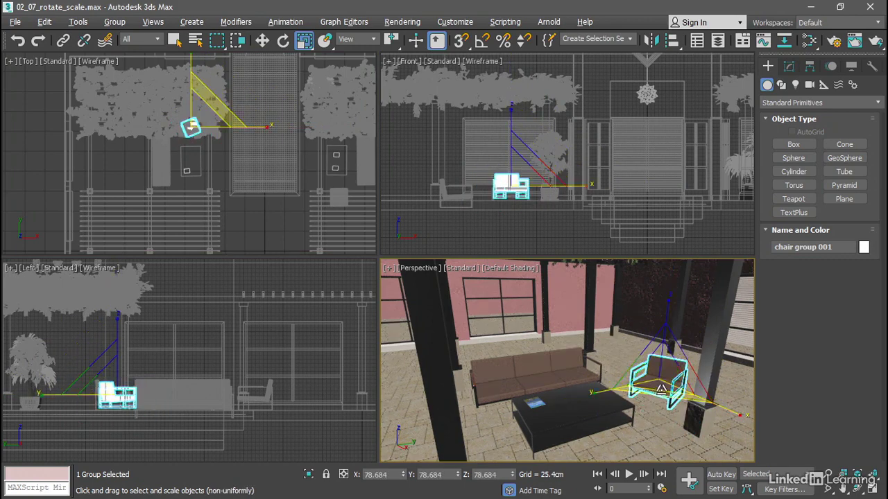
pyautogui.press('r')
pyautogui.moveTo(601, 392); pyautogui.dragTo(570, 378)
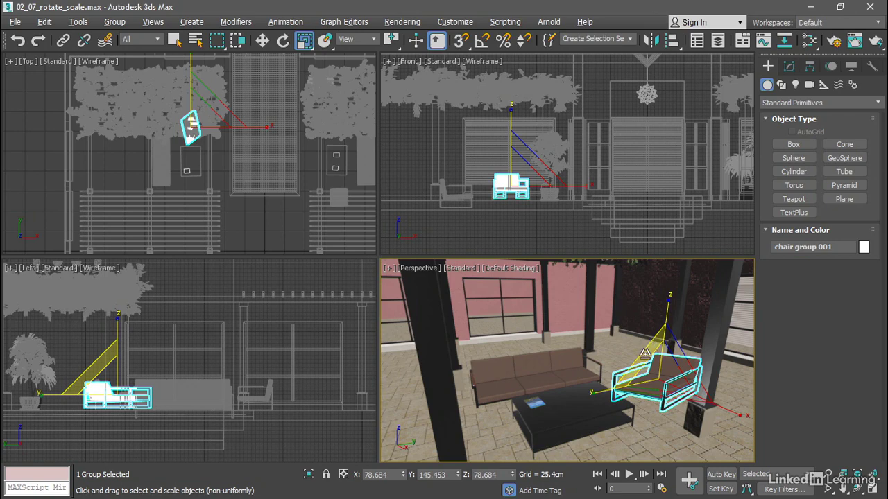
pyautogui.moveTo(645, 354)
pyautogui.mouseDown()
pyautogui.moveTo(656, 388)
pyautogui.moveTo(634, 332)
pyautogui.moveTo(638, 343)
pyautogui.mouseUp()
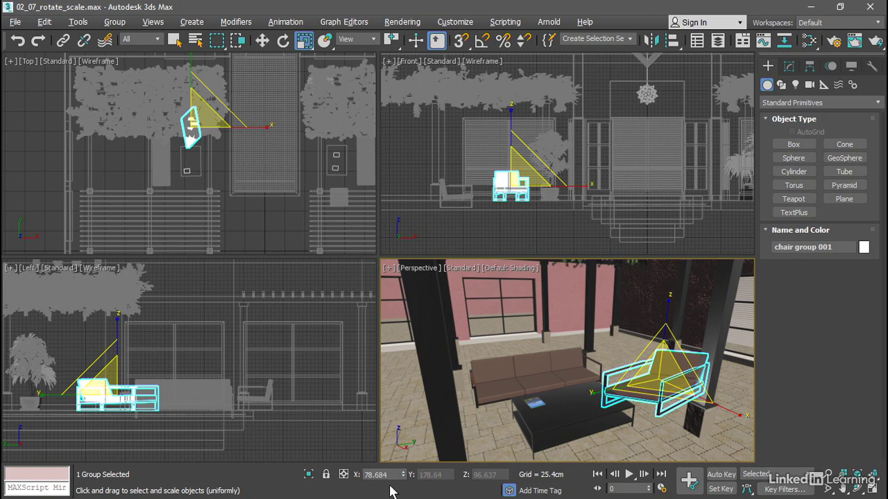
# Reset the distorted chair's scale by entering an X value of 100
pyautogui.doubleClick(385, 474)
pyautogui.write('100')
pyautogui.press('Return')
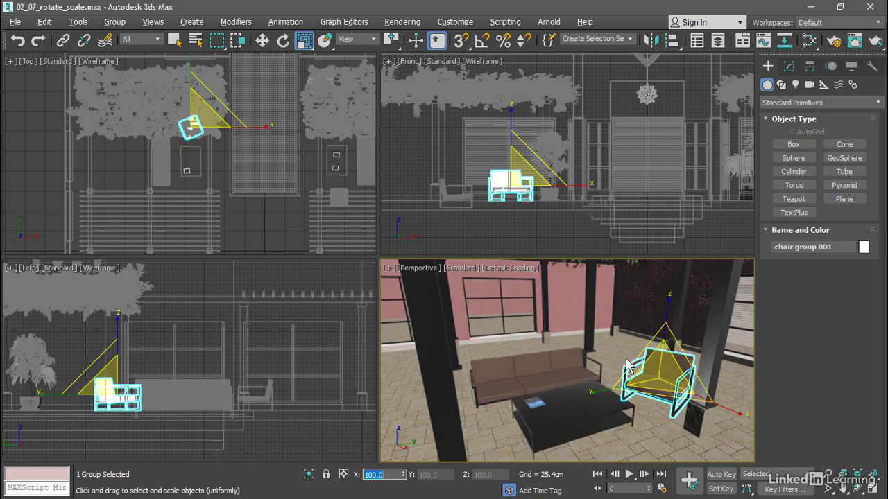
# Switch the scale mode and enlarge the chair in the YZ plane to about 146% on both axes
pyautogui.hotkey('ctrl', 'e')
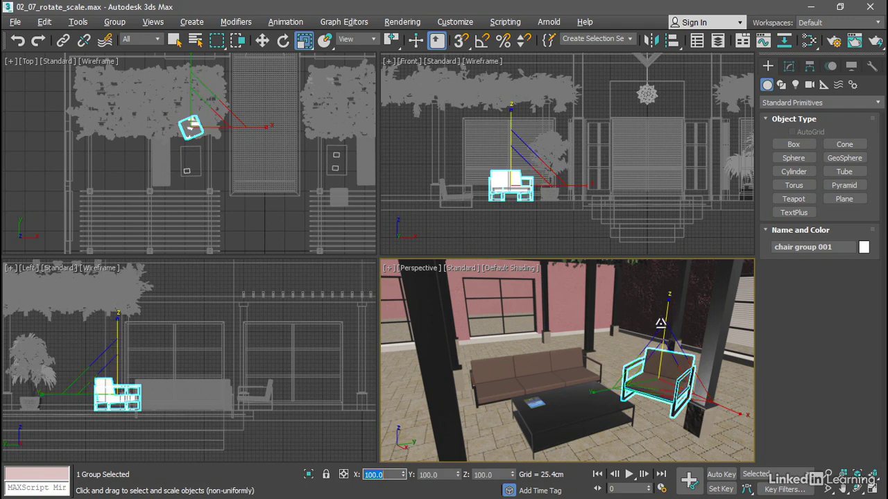
pyautogui.moveTo(654, 340); pyautogui.dragTo(641, 322)
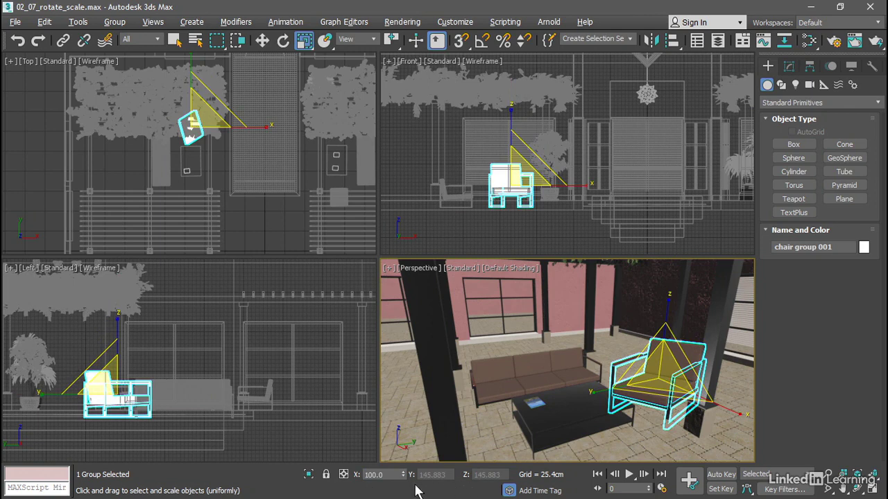
# Try to reset the enlarged chair by entering 100 for the X scale in uniform scale mode
pyautogui.doubleClick(375, 475)
pyautogui.write('100')
pyautogui.press('Return')
# Switch to non-uniform scaling and set the chair's Y scale to 100
pyautogui.click(304, 44)
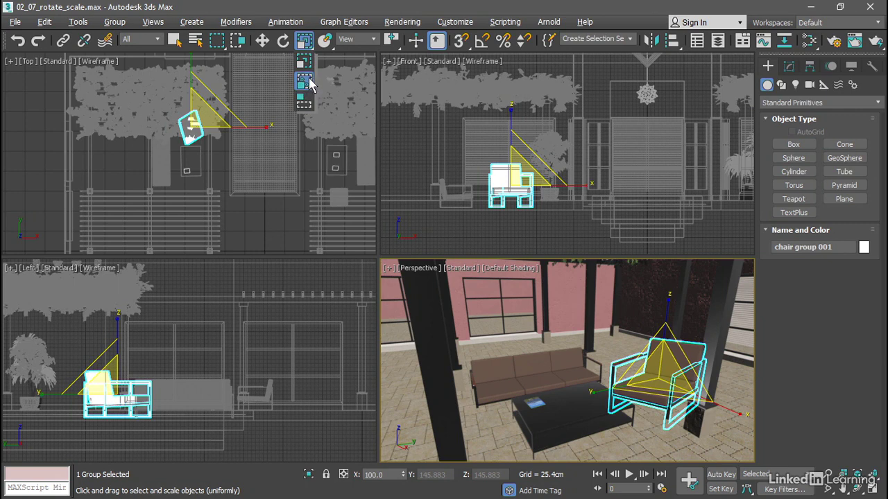
pyautogui.click(309, 83)
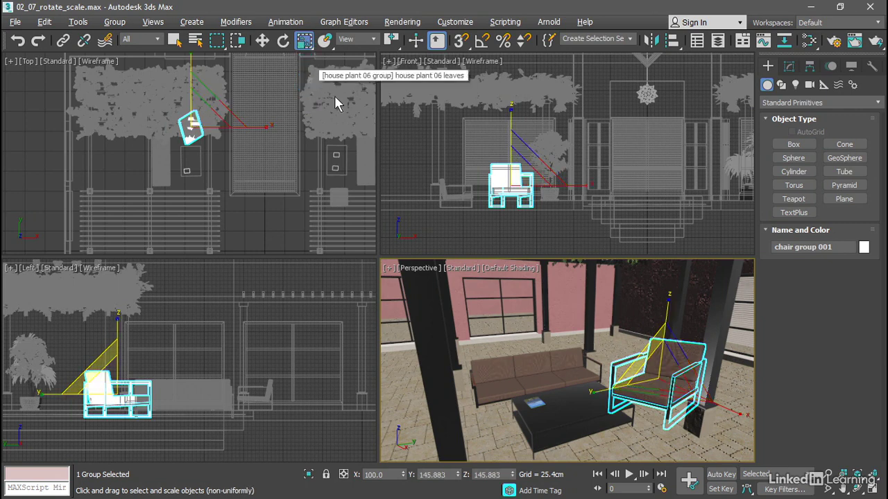
pyautogui.doubleClick(443, 476)
pyautogui.write('100')
pyautogui.press('Return')
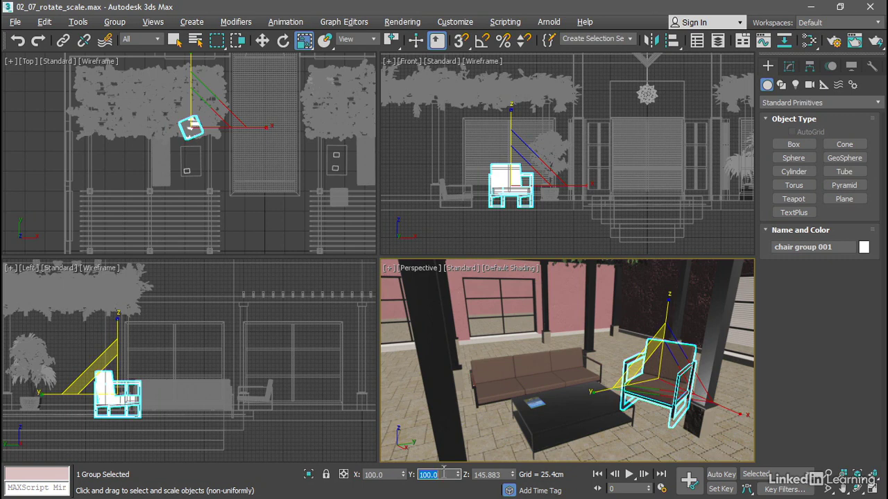
# Return to uniform scaling, set the chair's absolute local Z scale to 100 in the Scale Transform Type-In, and deselect the chair
pyautogui.click(302, 42)
pyautogui.moveTo(302, 43); pyautogui.dragTo(305, 61)
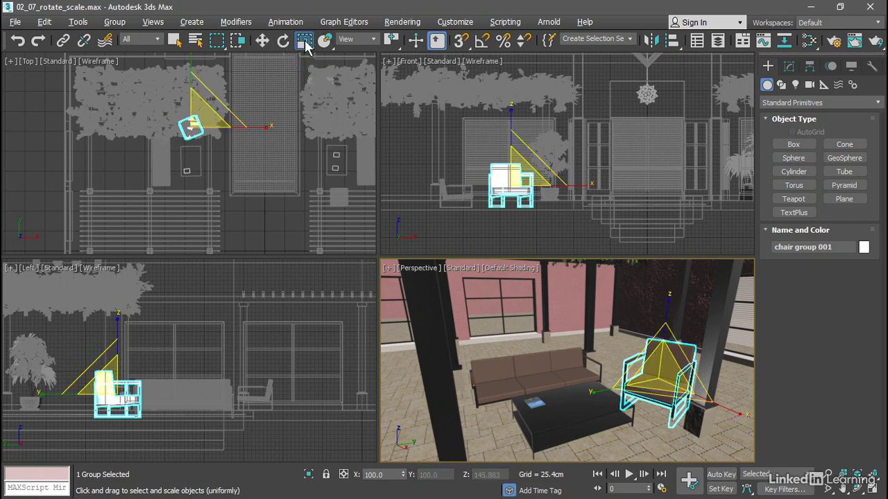
pyautogui.rightClick(305, 43)
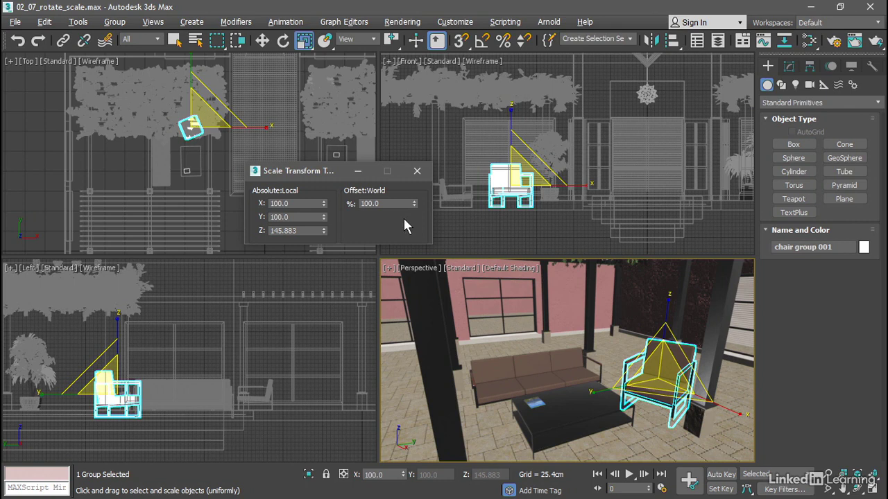
pyautogui.doubleClick(309, 230)
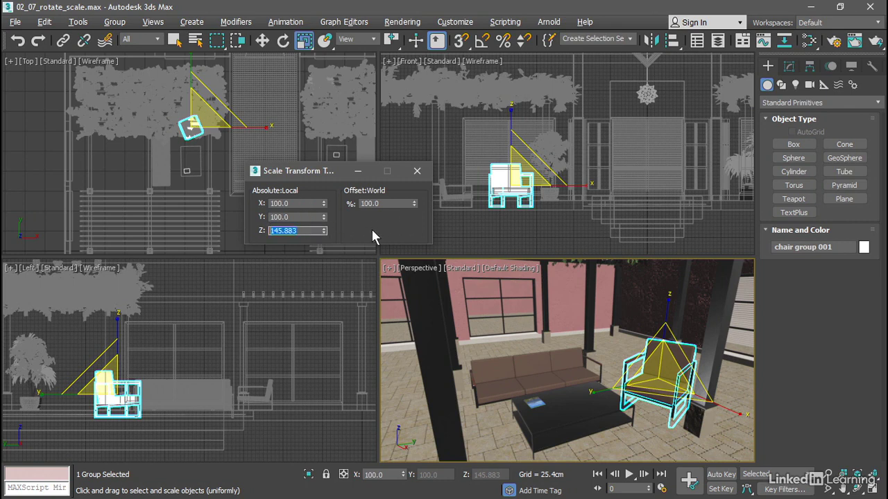
pyautogui.write('100')
pyautogui.press('Return')
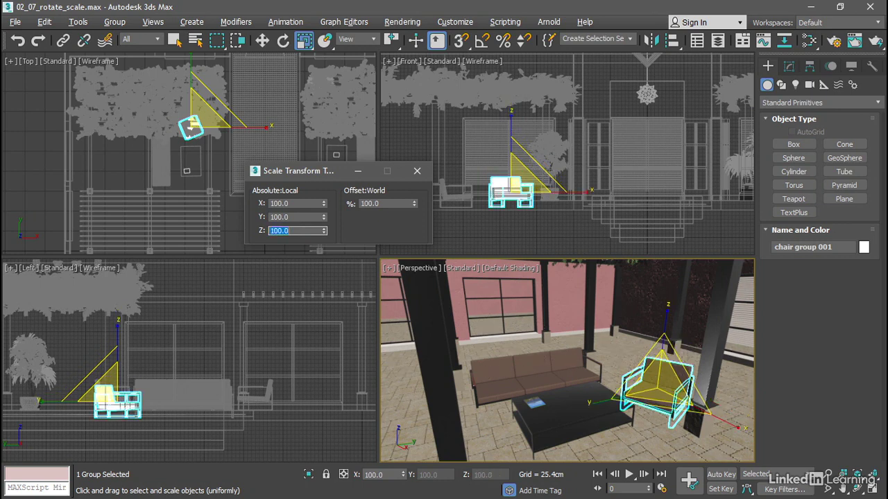
pyautogui.click(417, 170)
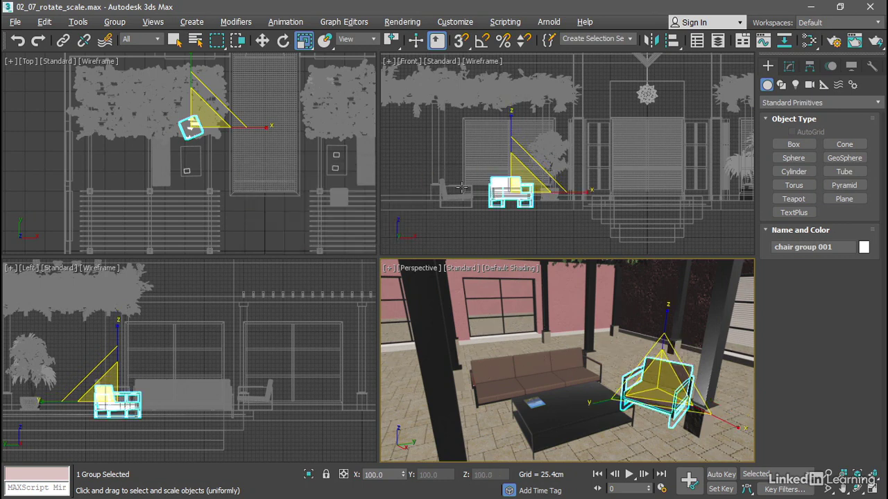
pyautogui.click(740, 337)
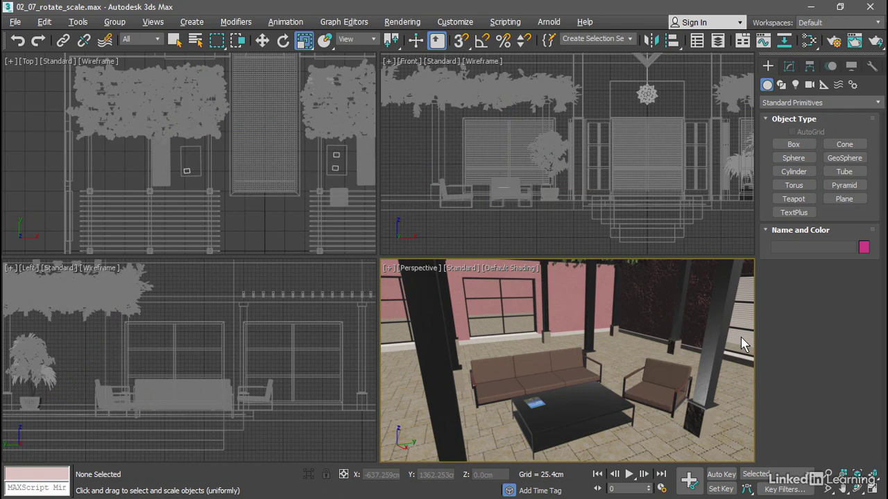